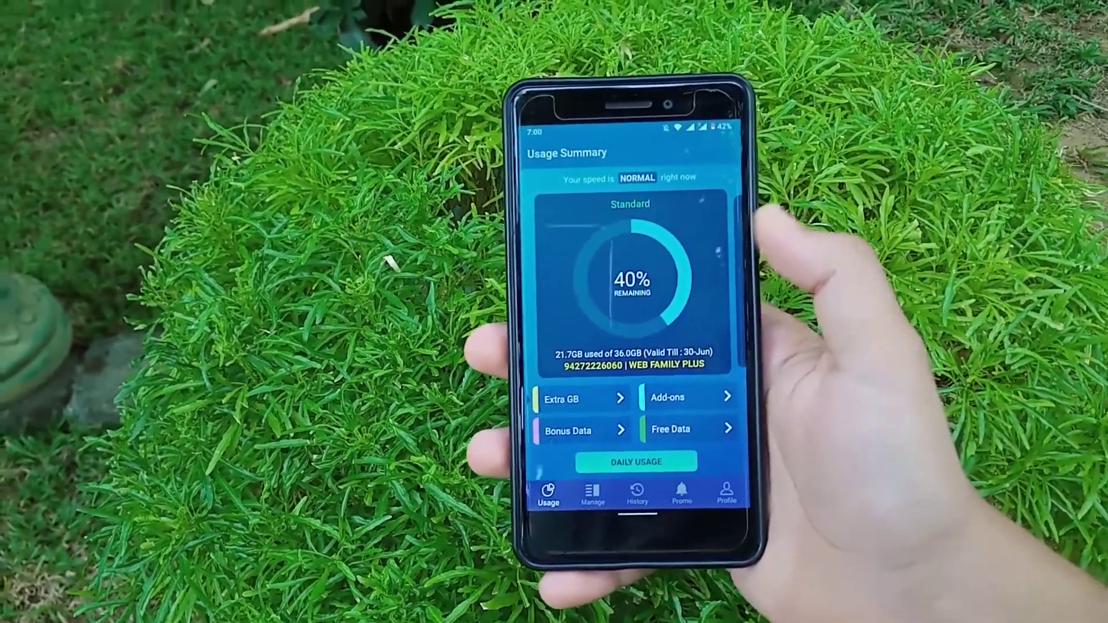
- Swipe the usage card to the Total (Standard + Free) chart: 23% remaining, 68.9GB of 90.0GB used
left_click_drag(732, 259, 635, 260)
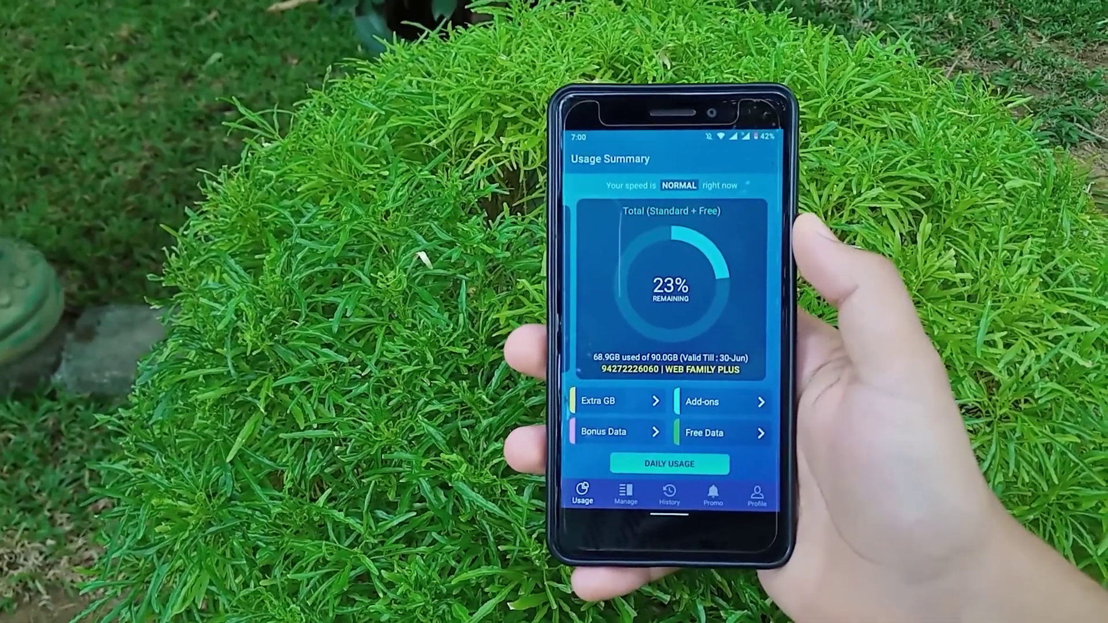
- Swipe the usage card back to the Standard chart showing 40% remaining
left_click_drag(623, 282, 721, 283)
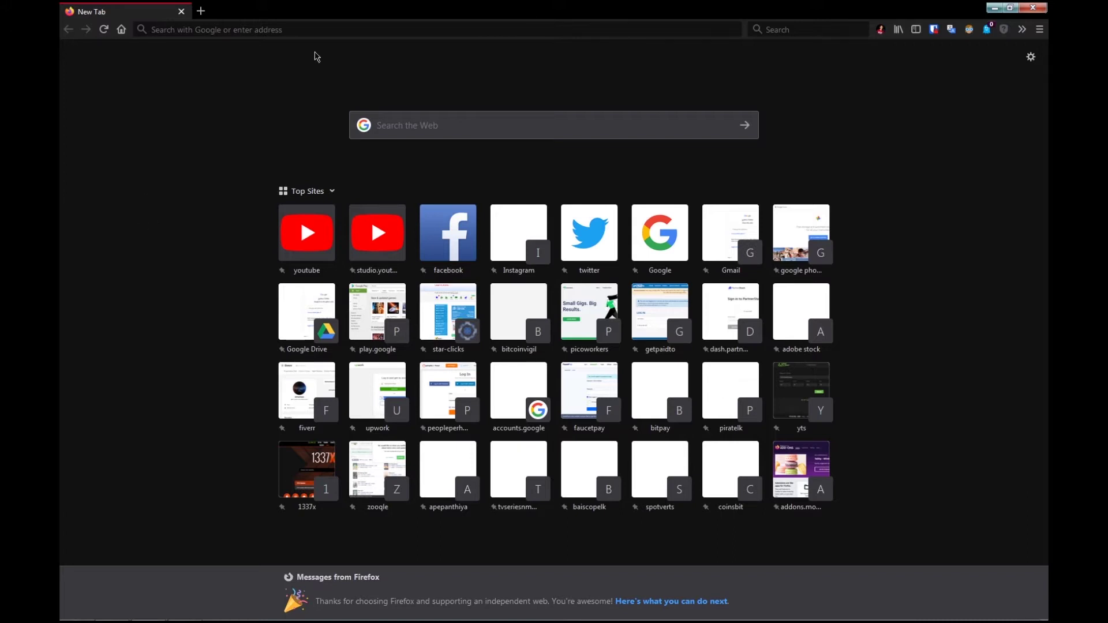
- From the Add-ons Manager, search addons.mozilla.org for 'slt'
left_click(1039, 29)
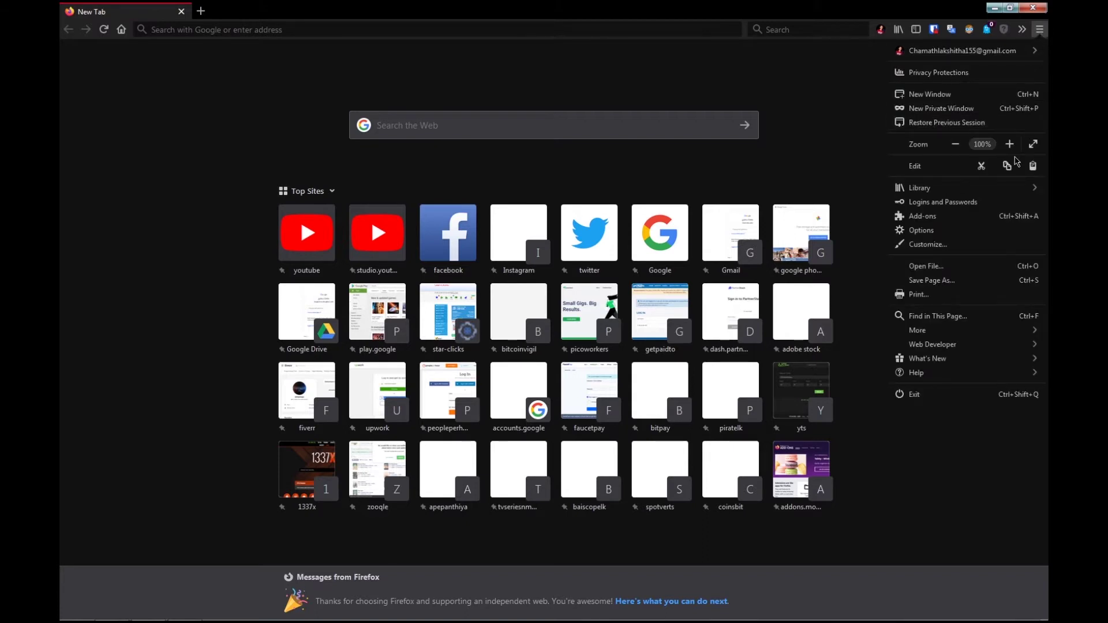
left_click(920, 220)
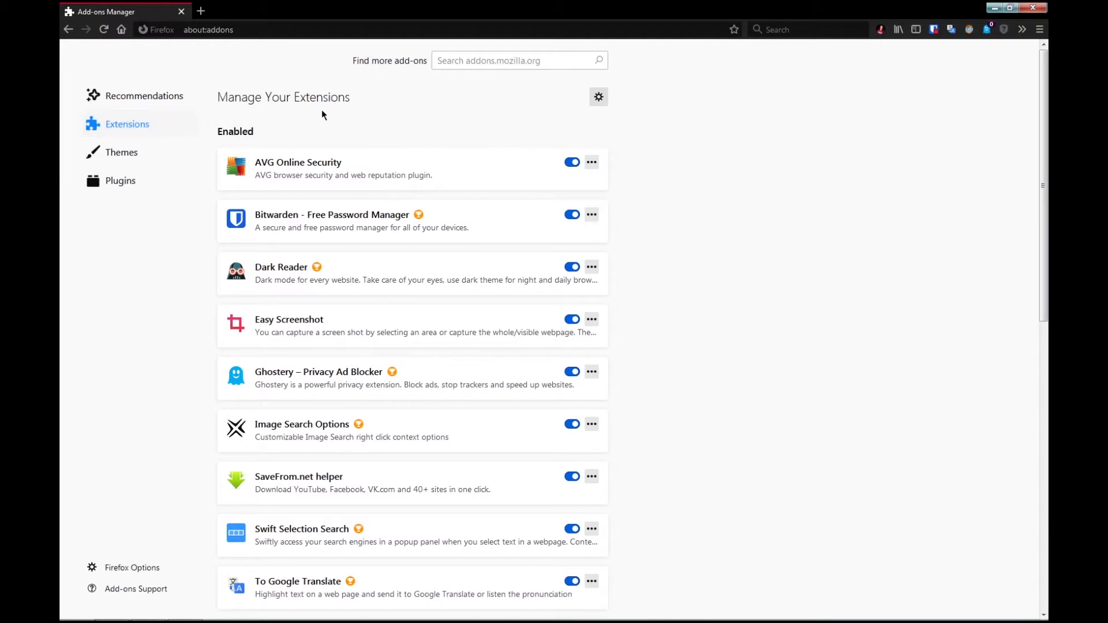
left_click(470, 61)
type("slt")
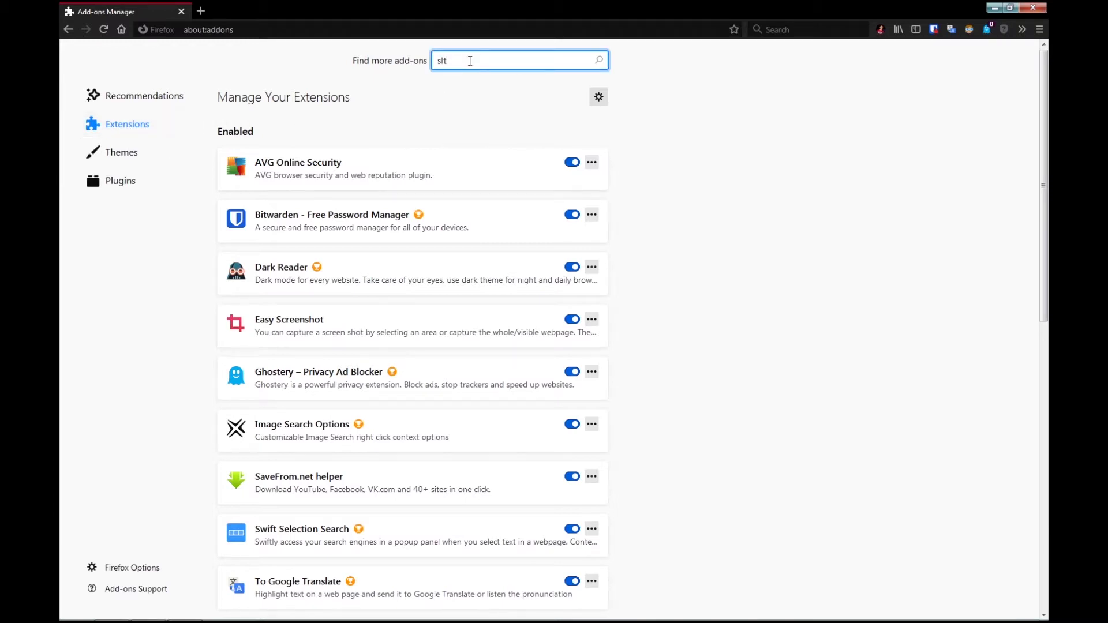
key("Return")
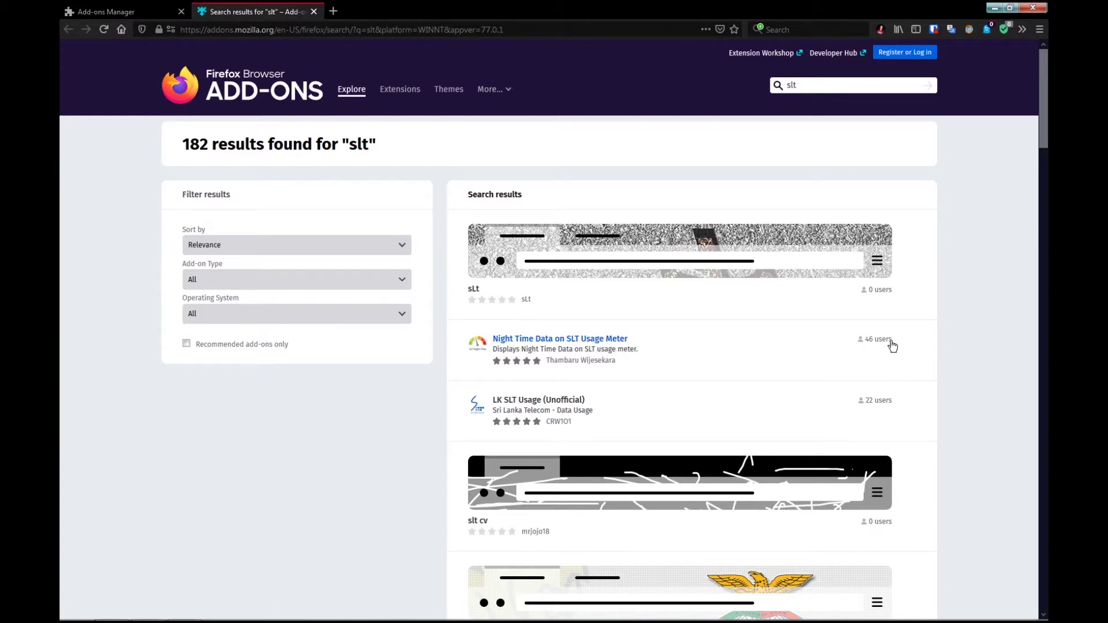
- Open the Night Time Data on SLT Usage Meter result and browse its screenshots carousel
left_click(574, 341)
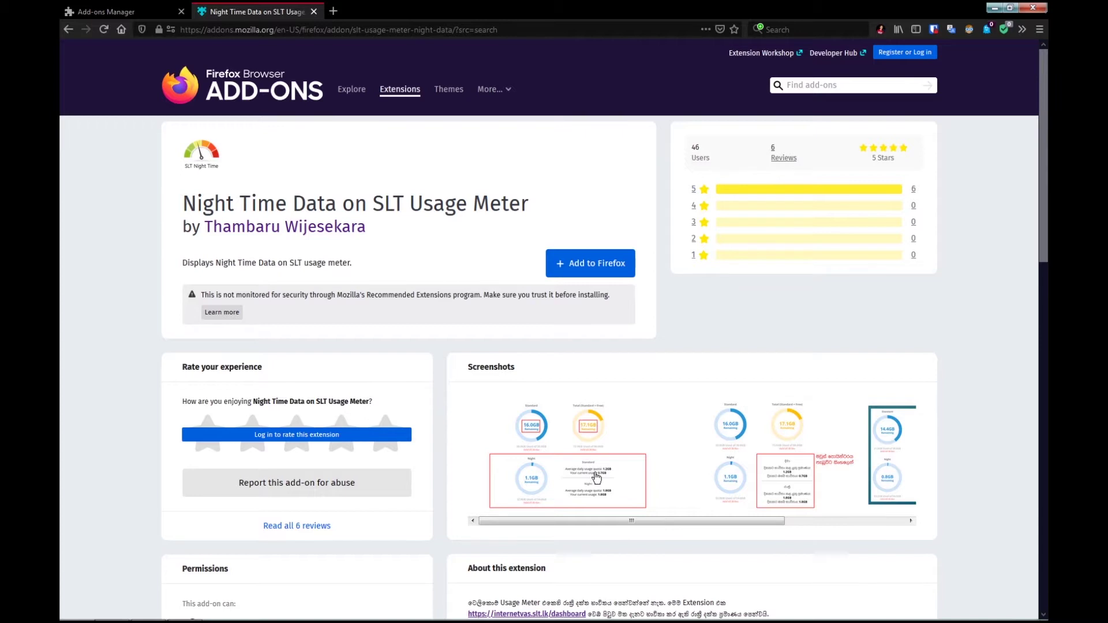
scroll(594, 522, "down", 2)
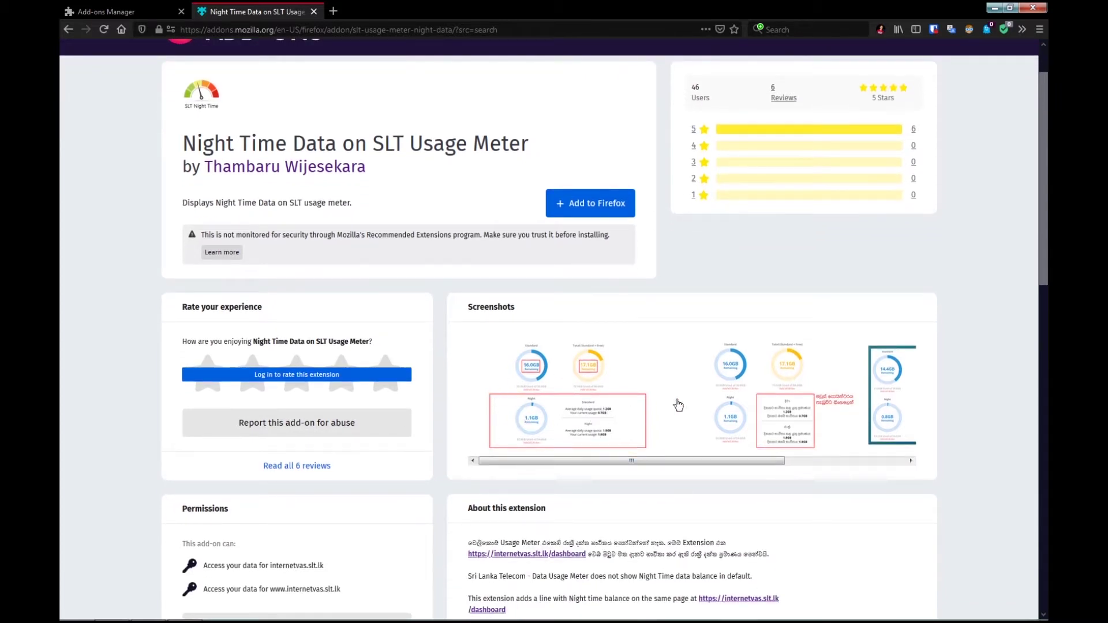
left_click_drag(698, 465, 630, 460)
scroll(577, 438, "up", 2)
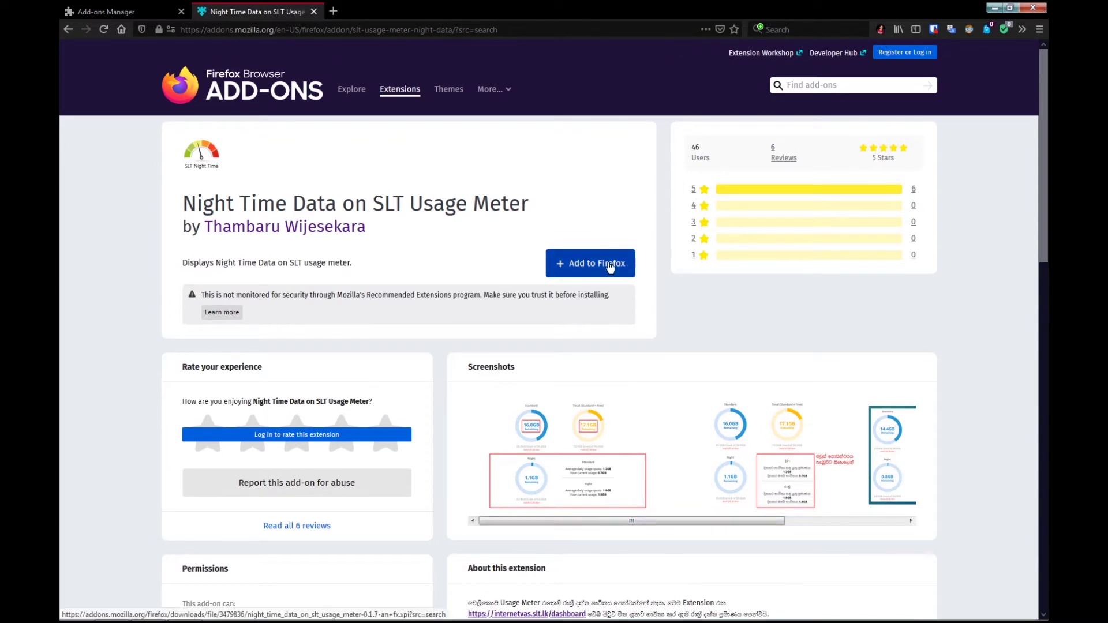
- Add Night Time Data on SLT Usage Meter to Firefox, then open a New Private Window
left_click(586, 266)
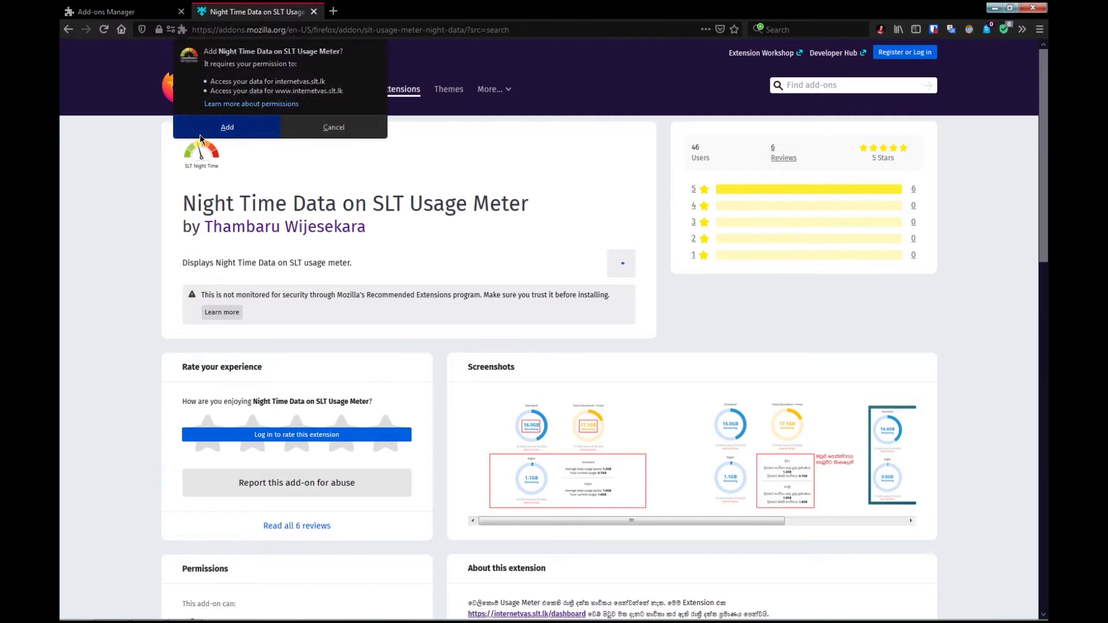
left_click(227, 127)
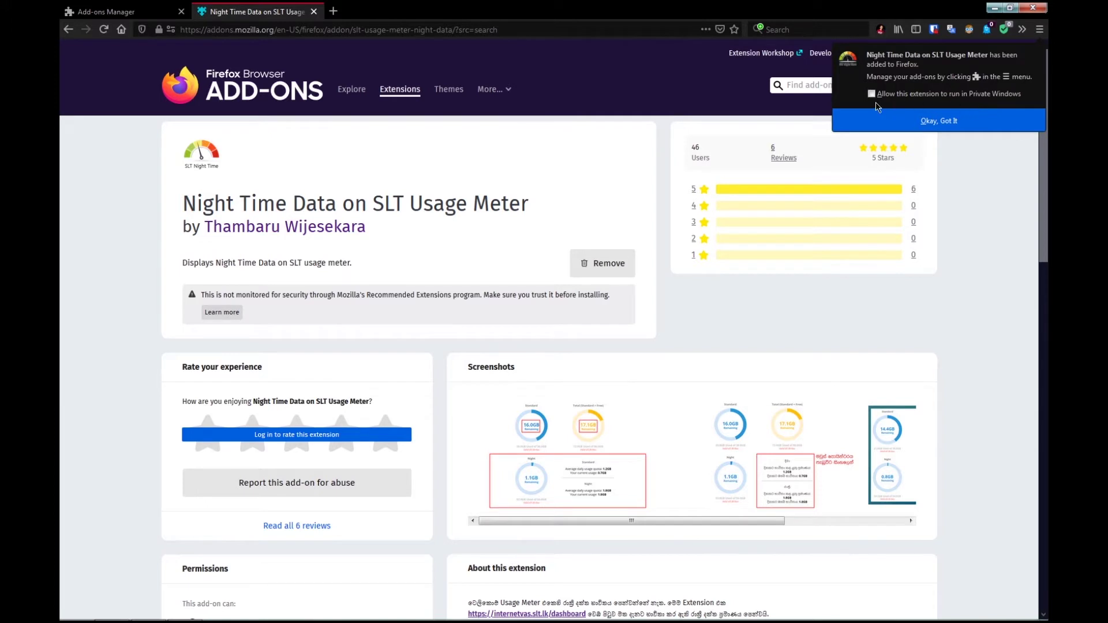
left_click(908, 118)
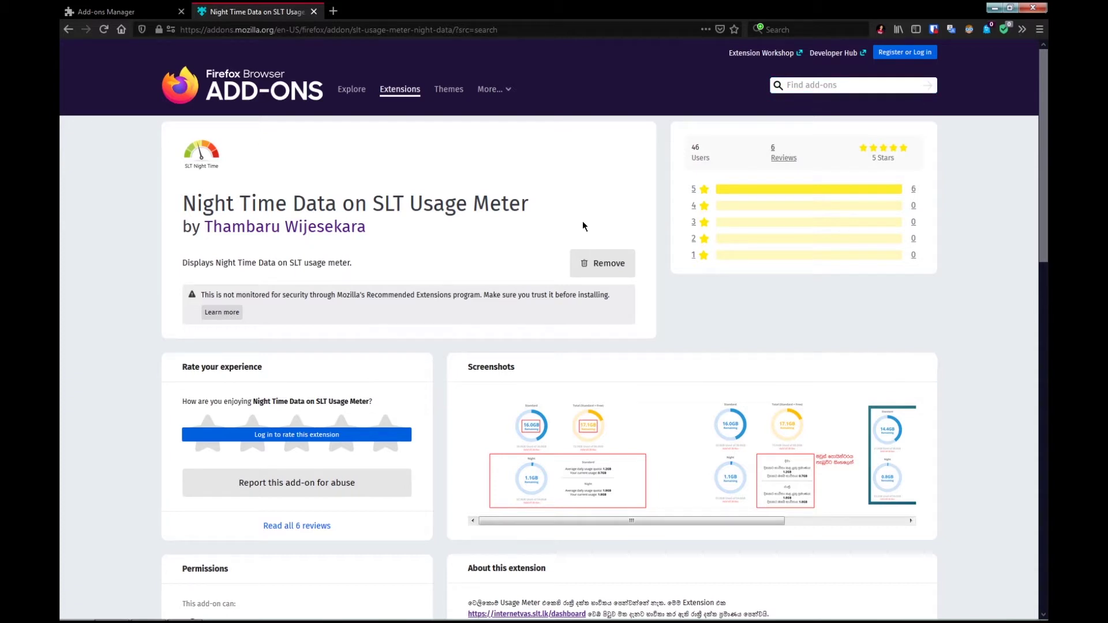
left_click(1039, 29)
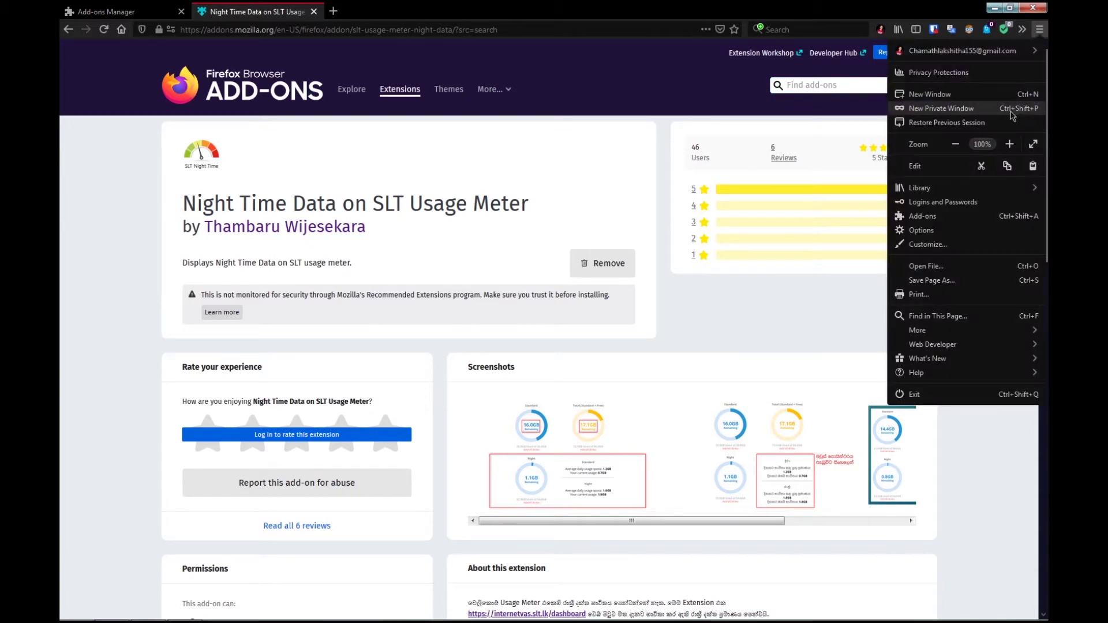
left_click(940, 109)
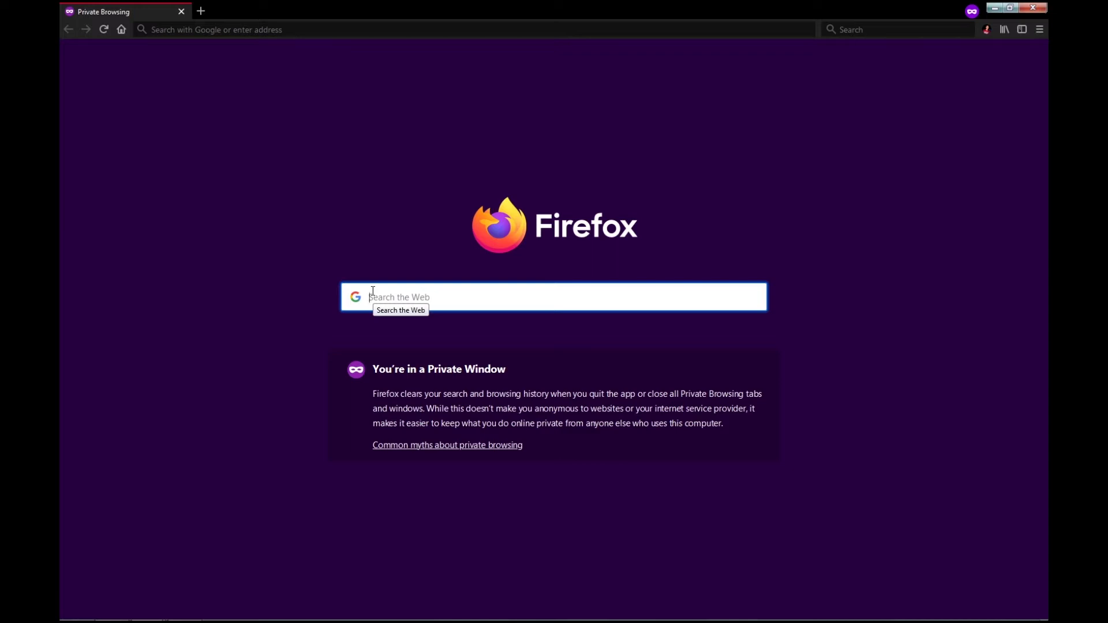
- Close the private window and follow the internetvas.slt.lk/dashboard link to view My Package usage
left_click(1032, 7)
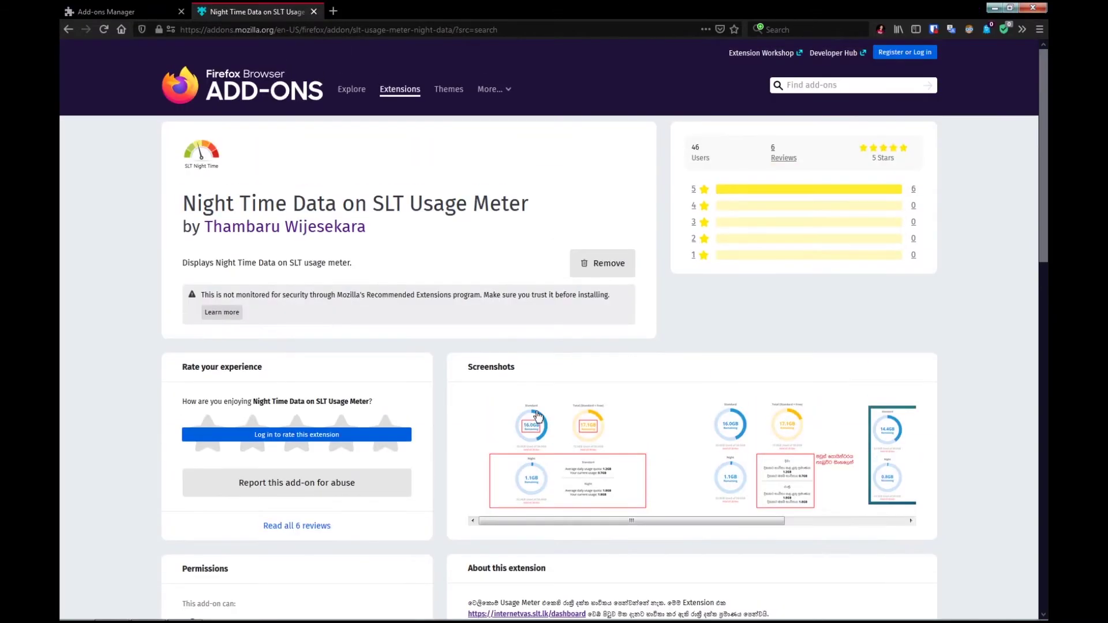
scroll(541, 402, "down", 6)
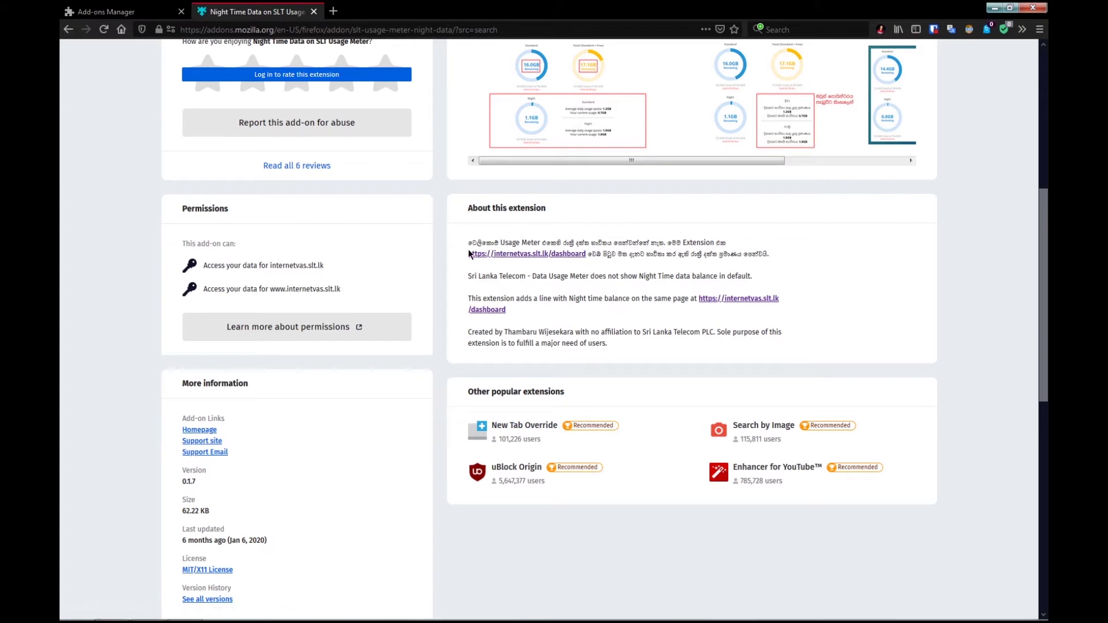
left_click(508, 258)
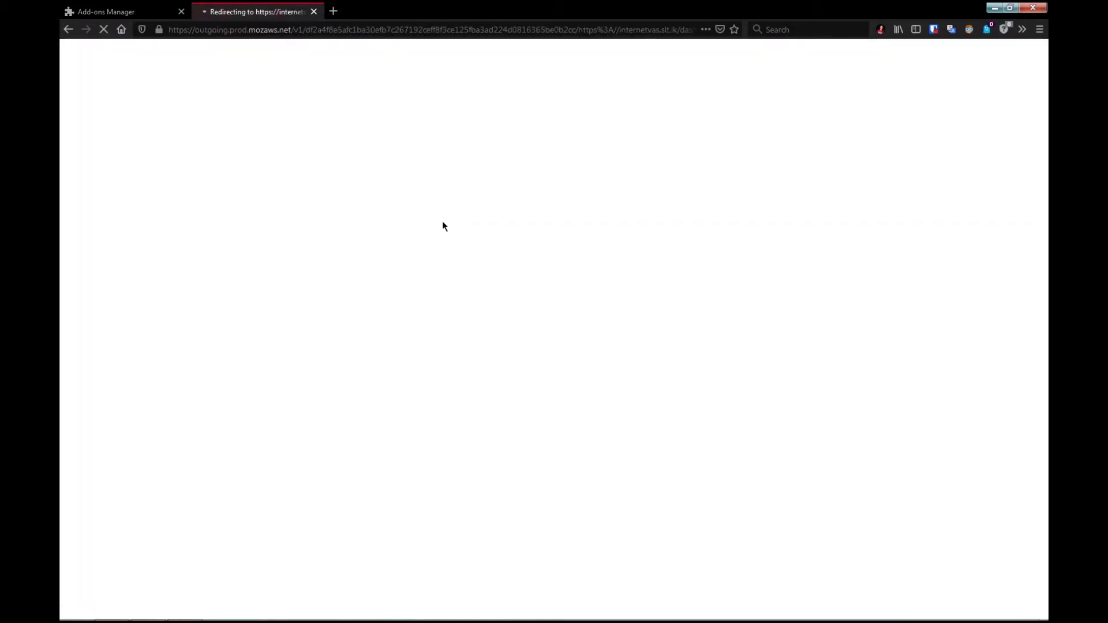
left_click(373, 221)
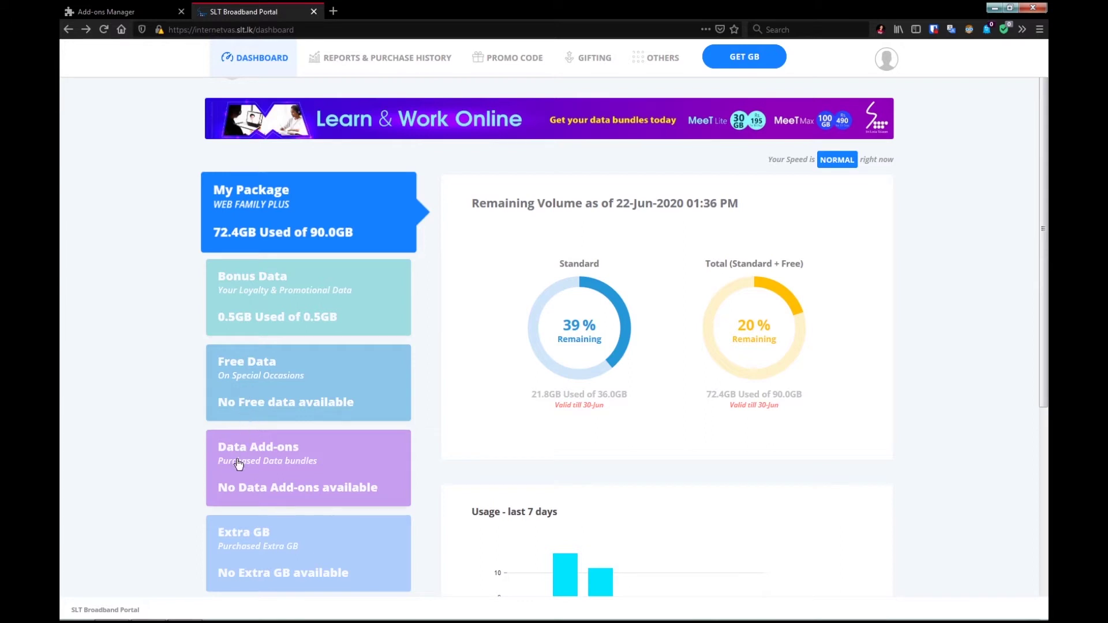
- Compare Extra GB package prices (1GB–9GB, 8GB at Rs. 680 + Tax), then return to the dashboard
left_click(282, 564)
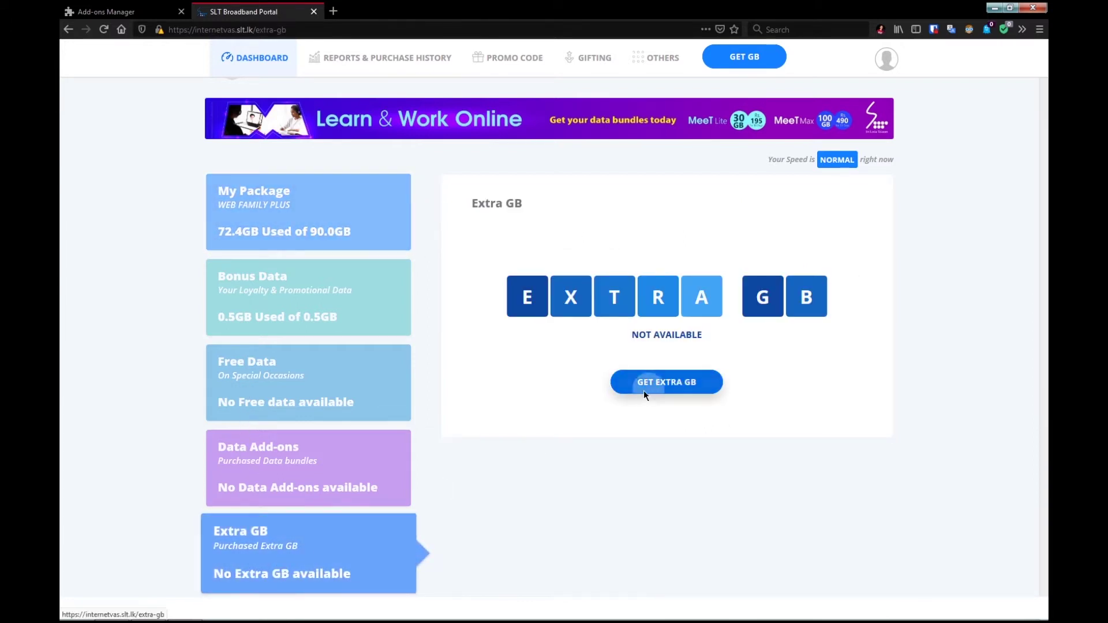
left_click(643, 390)
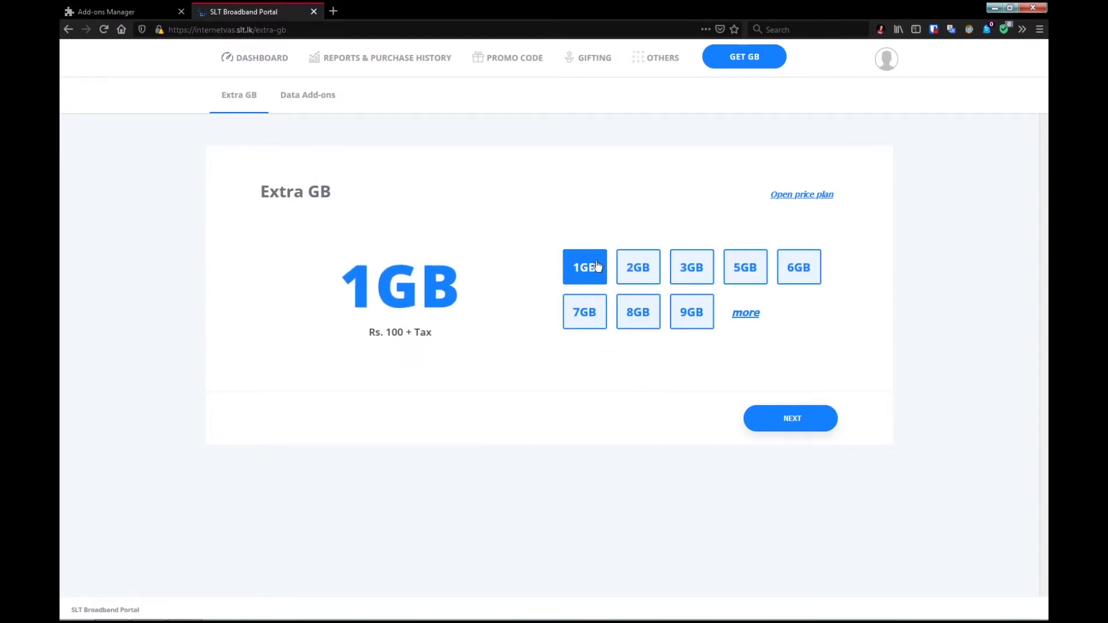
left_click(641, 273)
left_click(679, 272)
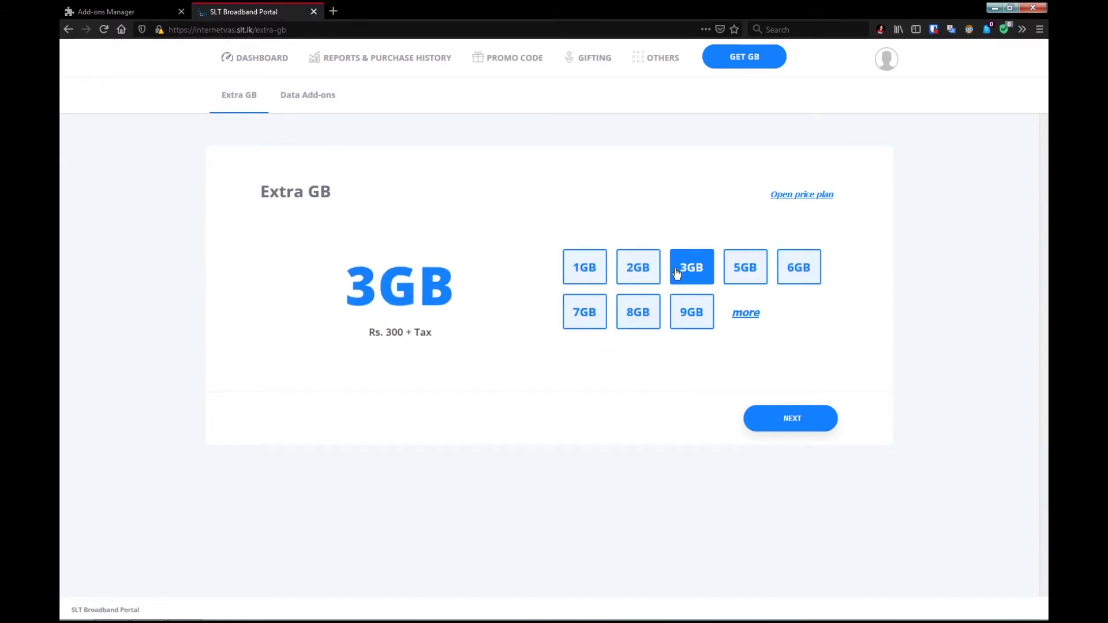
left_click(674, 313)
left_click(646, 321)
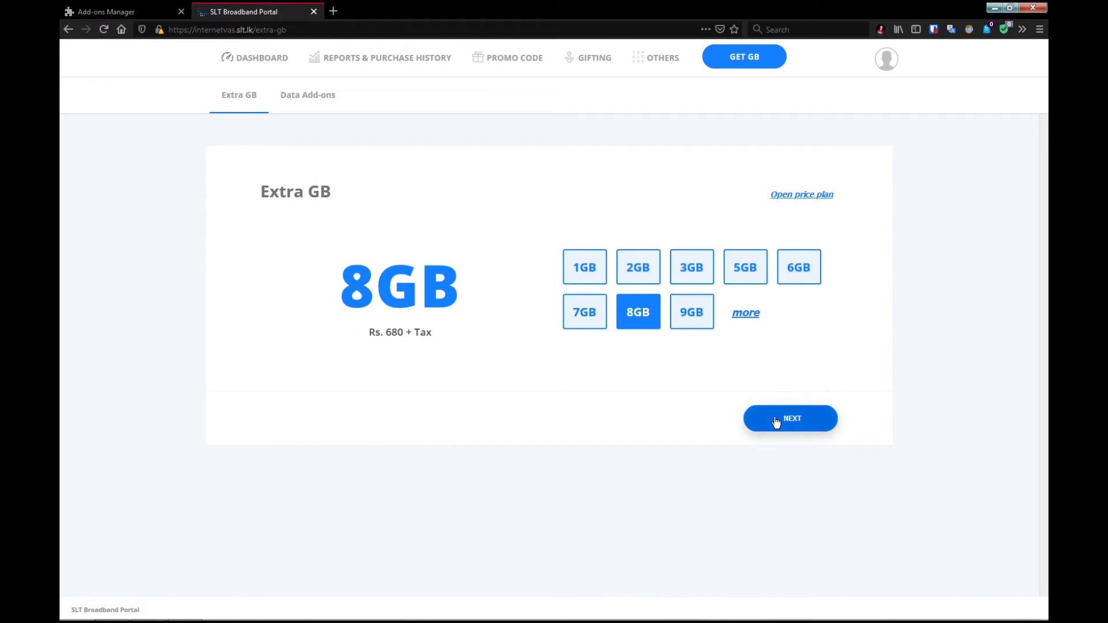
left_click(591, 268)
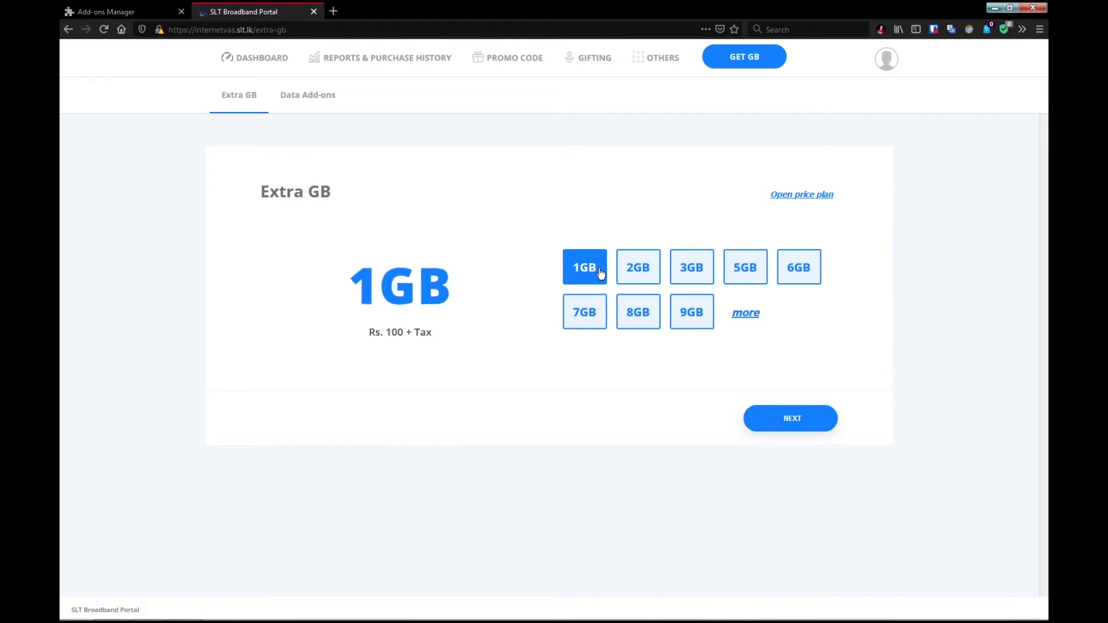
left_click(788, 426)
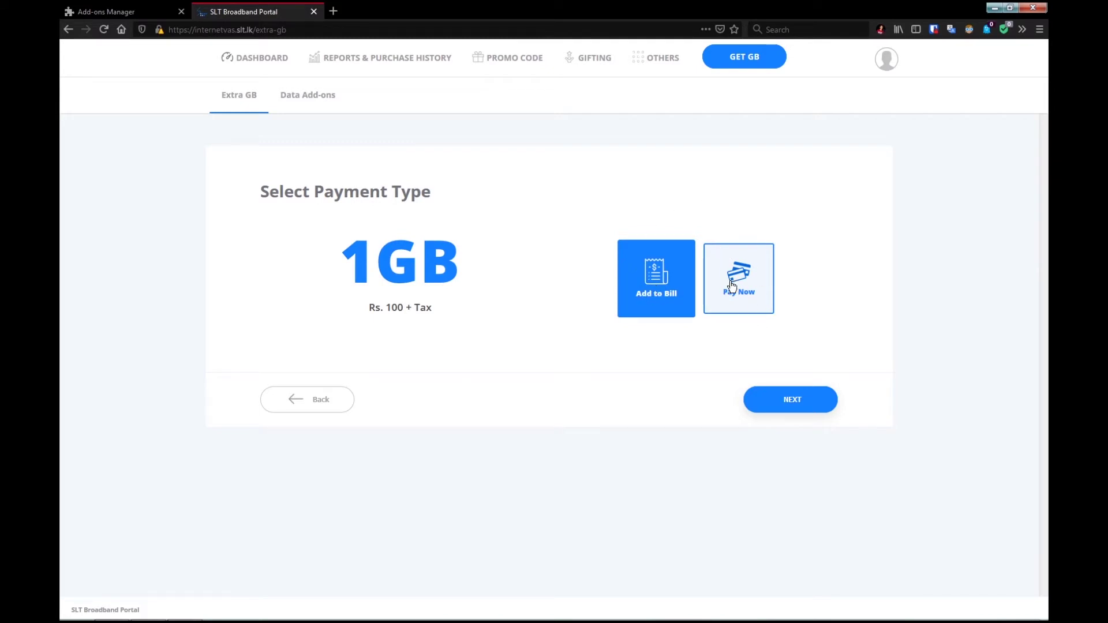
left_click(65, 31)
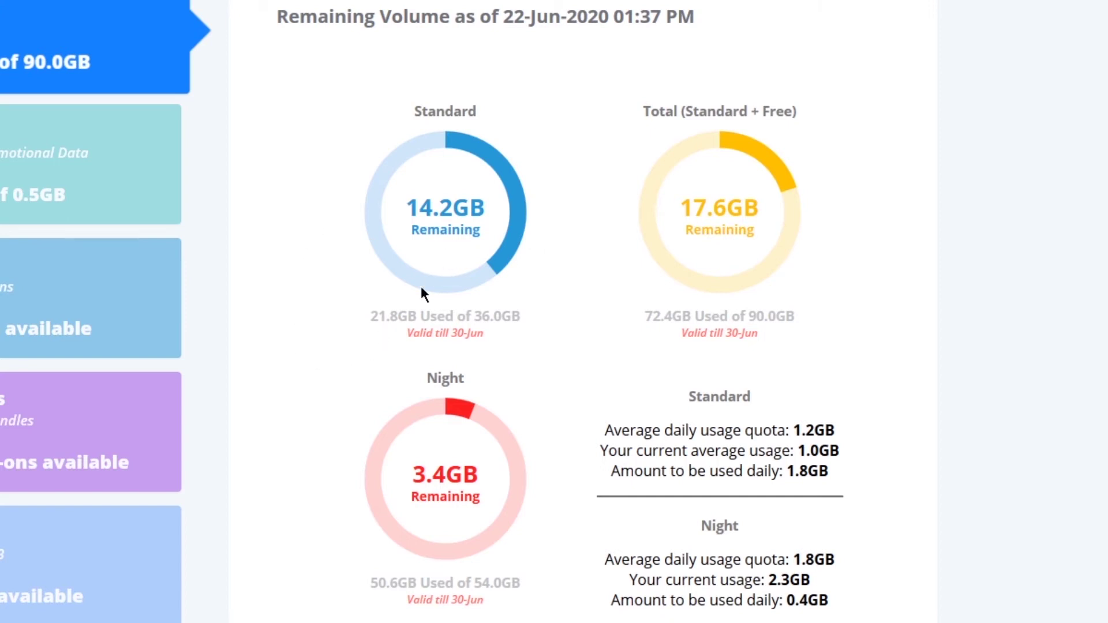
scroll(421, 292, "down", 2)
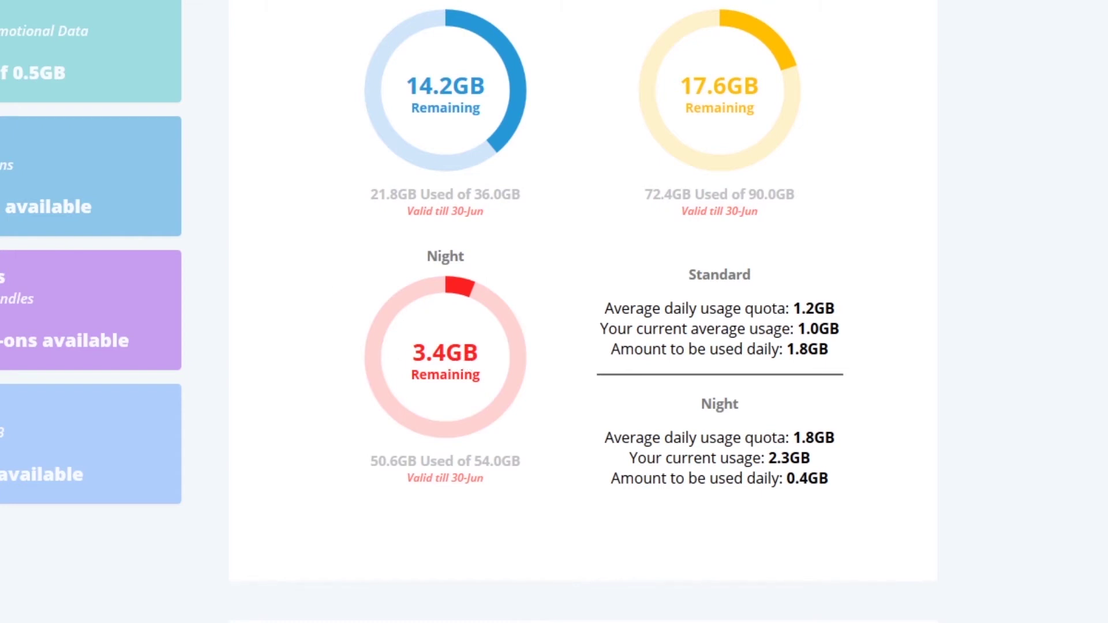
scroll(722, 122, "up", 1)
scroll(722, 122, "up", 1)
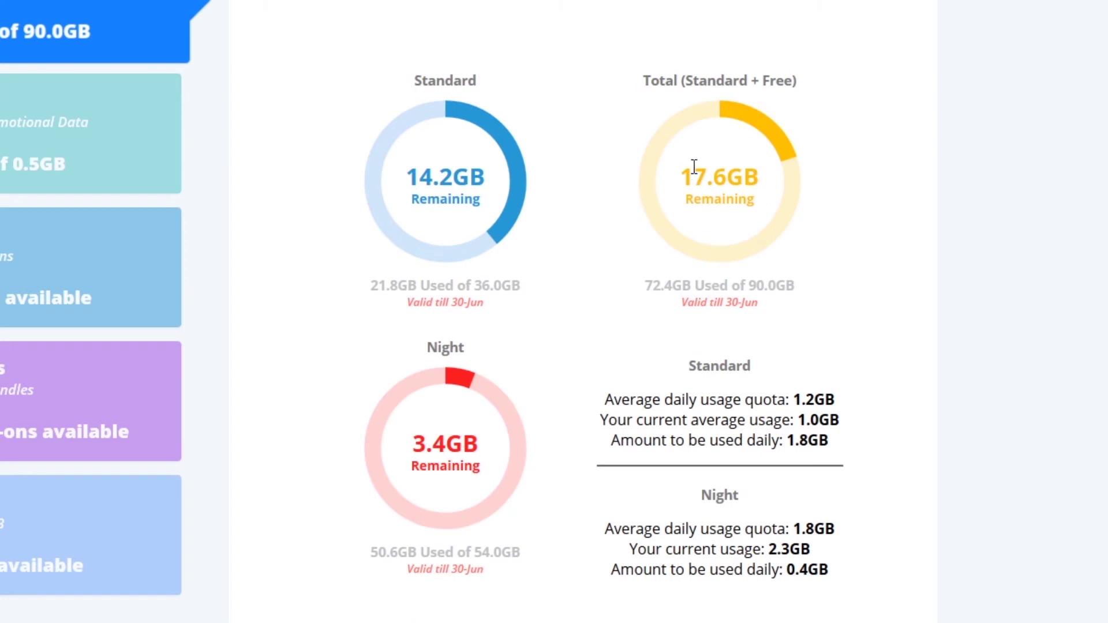